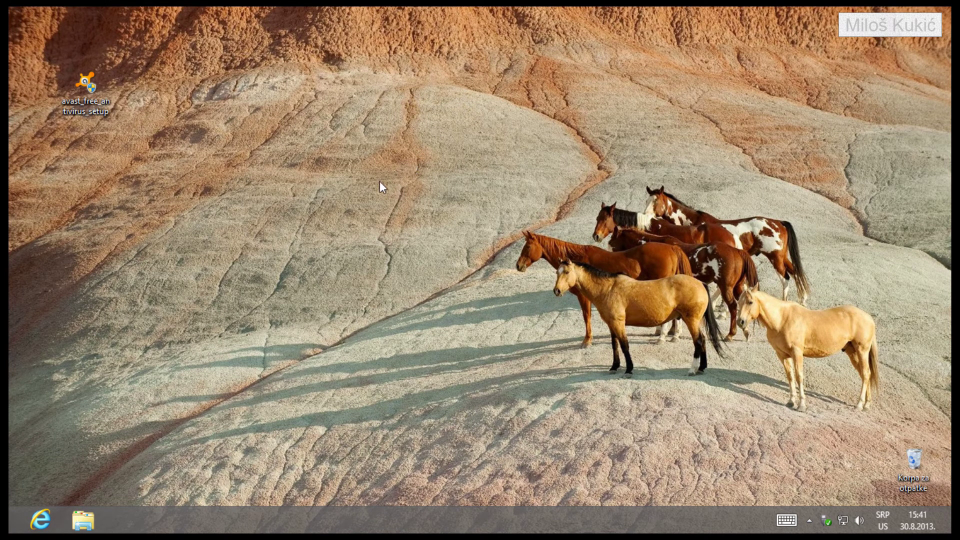
Launch the avast! installer, untick the Google Chrome offer, and switch the installer language to Srpski
{"action": "double_click", "coordinate": [83, 92]}
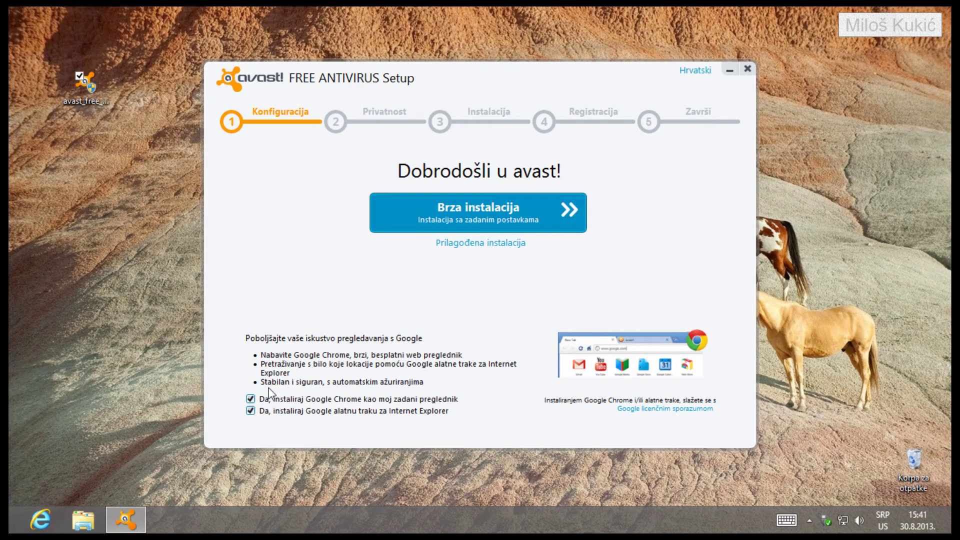
{"action": "left_click", "coordinate": [251, 399]}
{"action": "left_click", "coordinate": [694, 73]}
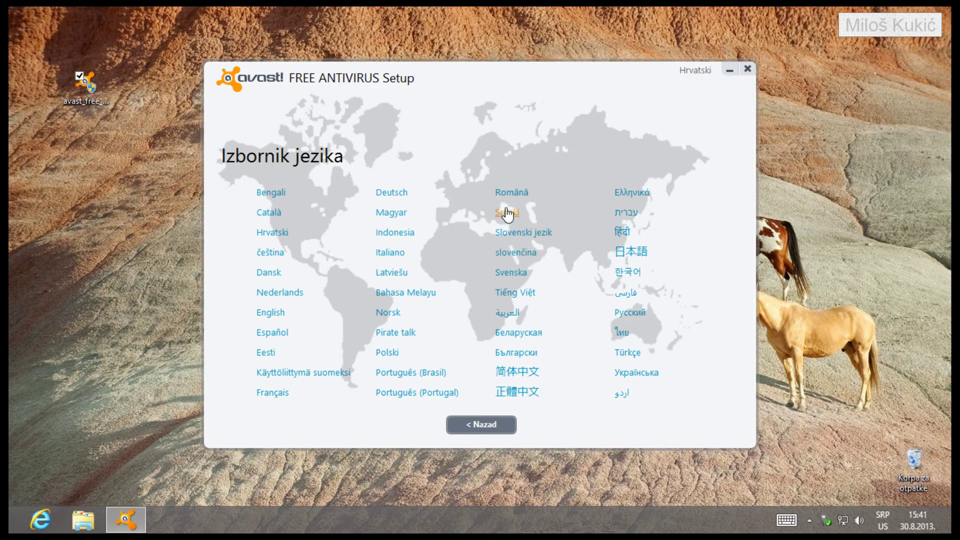
{"action": "left_click", "coordinate": [507, 213]}
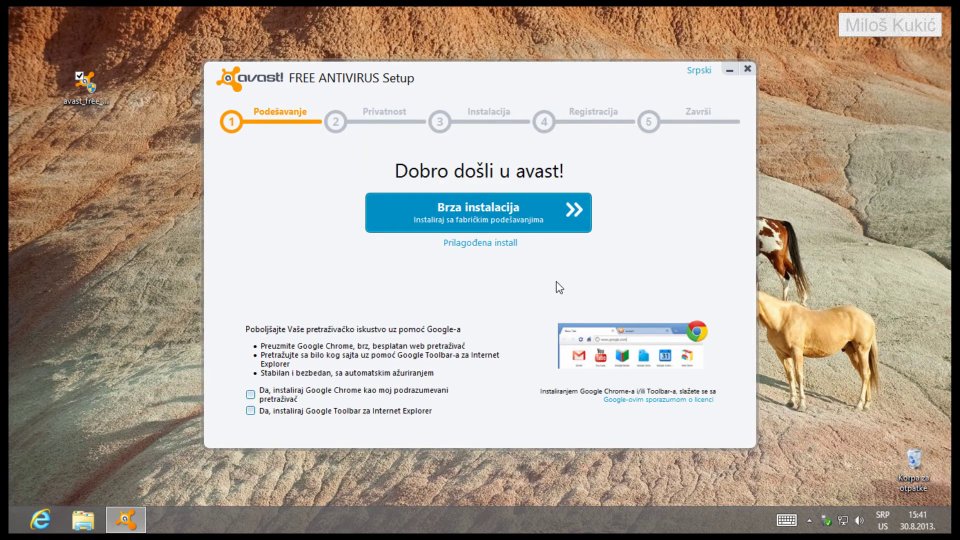
Start a custom install in the default folder and switch to manual (Ručno) component selection
{"action": "left_click", "coordinate": [496, 244]}
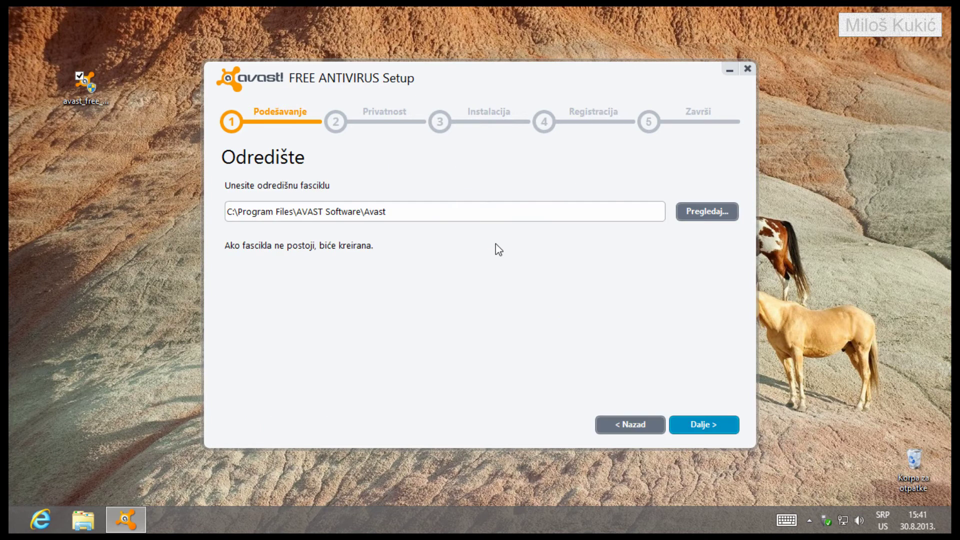
{"action": "left_click", "coordinate": [695, 432]}
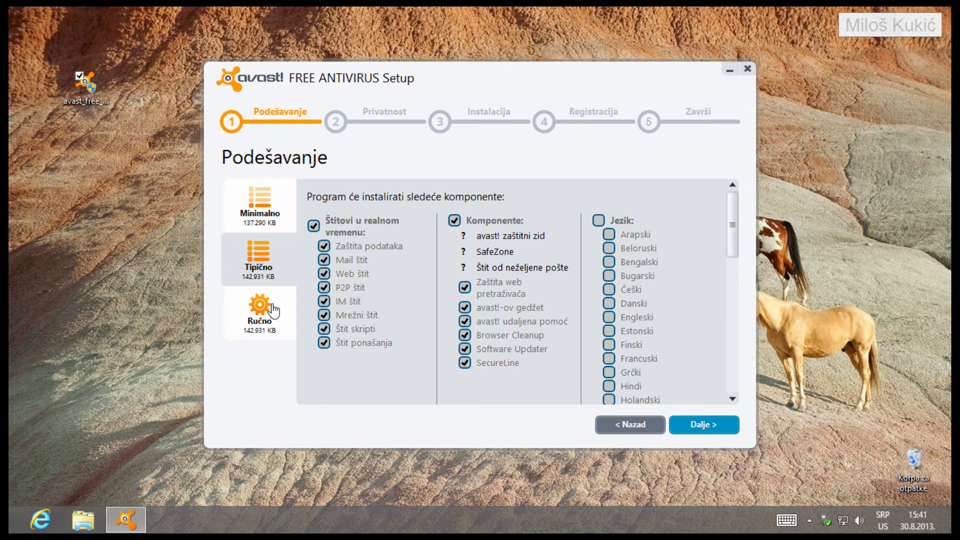
{"action": "left_click", "coordinate": [258, 220]}
{"action": "left_click", "coordinate": [257, 260]}
{"action": "left_click", "coordinate": [260, 313]}
{"action": "left_click_drag", "start_coordinate": [734, 224], "coordinate": [744, 377]}
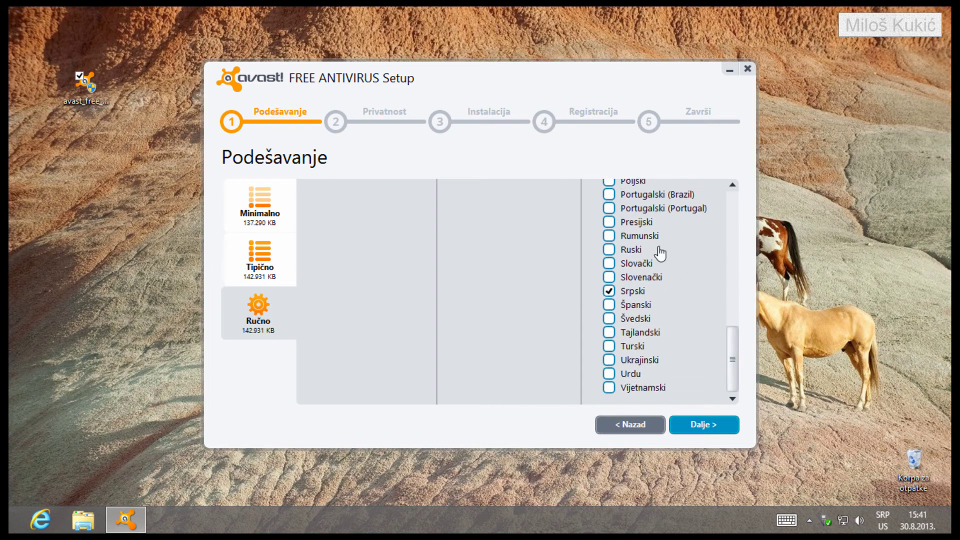
{"action": "scroll", "coordinate": [734, 317], "scroll_direction": "up", "scroll_amount": 2}
{"action": "left_click_drag", "start_coordinate": [735, 317], "coordinate": [733, 200]}
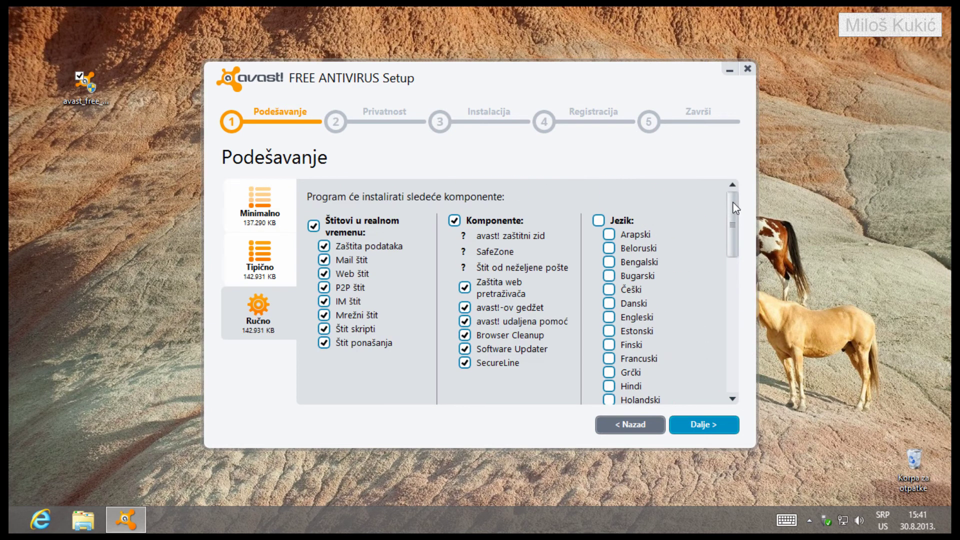
Exclude avast!-ov gedžet, Browser Cleanup and Software Updater, then redo the custom install and confirm components
{"action": "left_click", "coordinate": [465, 308]}
{"action": "left_click", "coordinate": [464, 335]}
{"action": "left_click", "coordinate": [465, 349]}
{"action": "left_click", "coordinate": [609, 433]}
{"action": "left_click", "coordinate": [609, 433]}
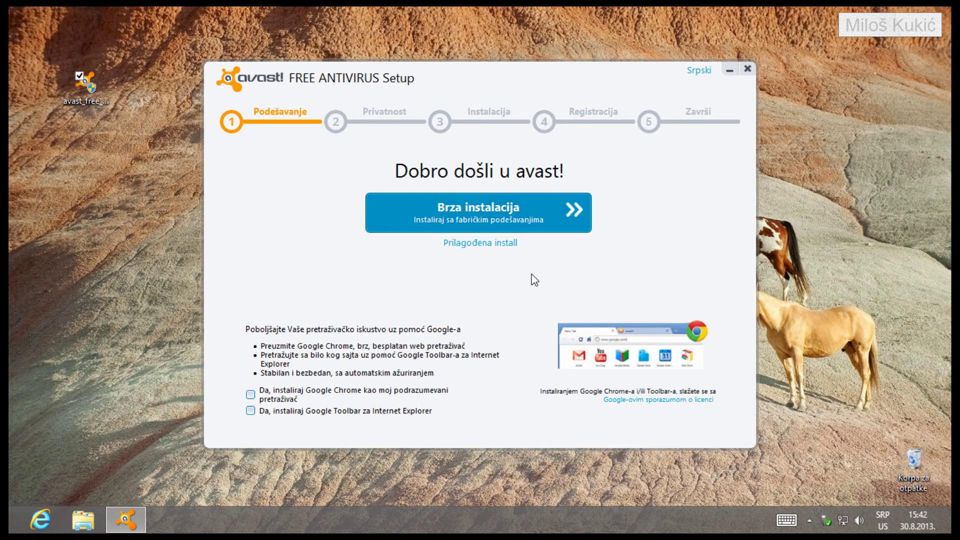
{"action": "left_click", "coordinate": [492, 246]}
{"action": "left_click", "coordinate": [709, 423]}
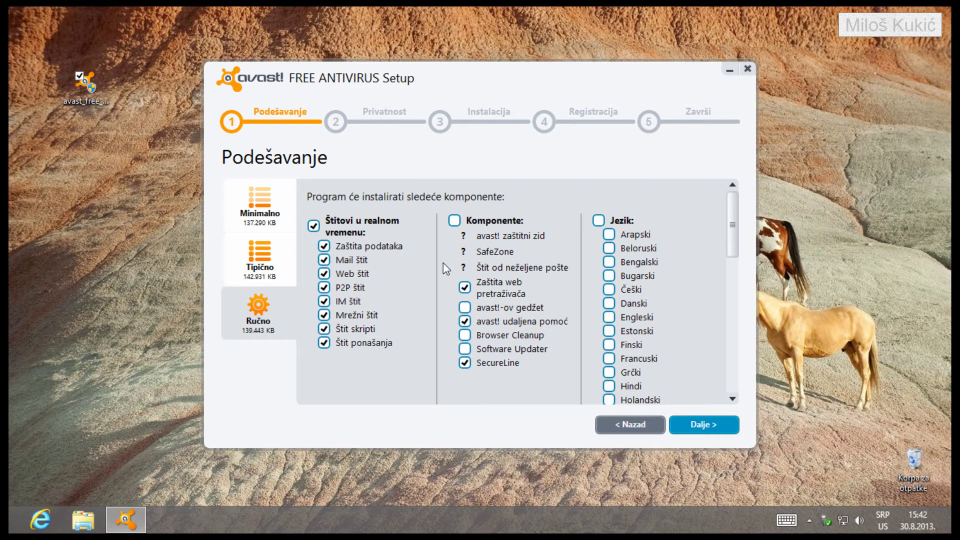
{"action": "left_click", "coordinate": [727, 428]}
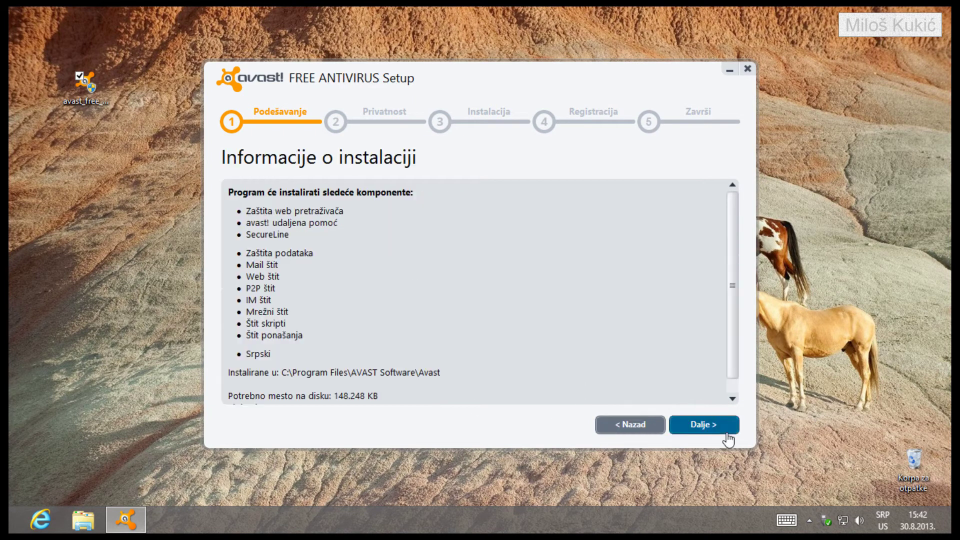
Accept the installation summary and the Privatnost notice so the installation runs to completion
{"action": "left_click", "coordinate": [704, 425]}
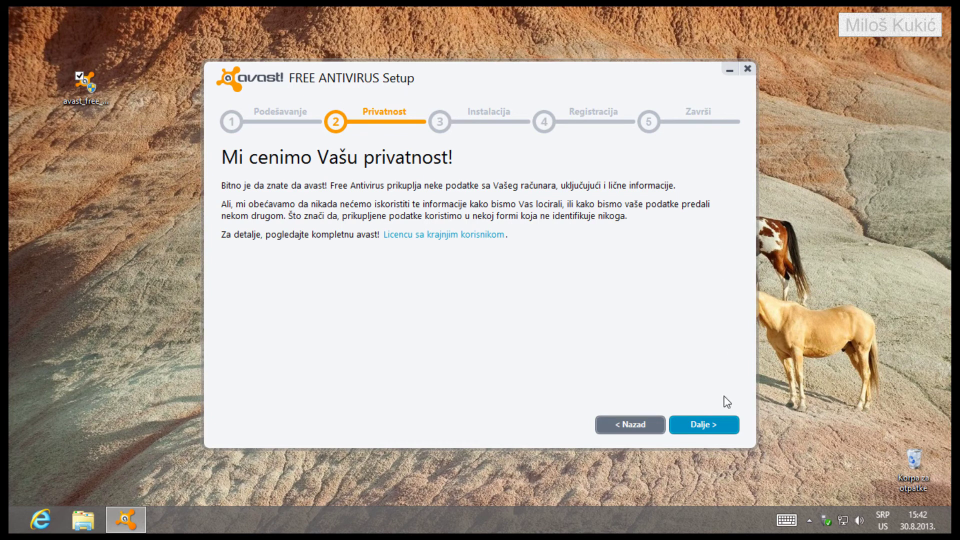
{"action": "left_click", "coordinate": [725, 422]}
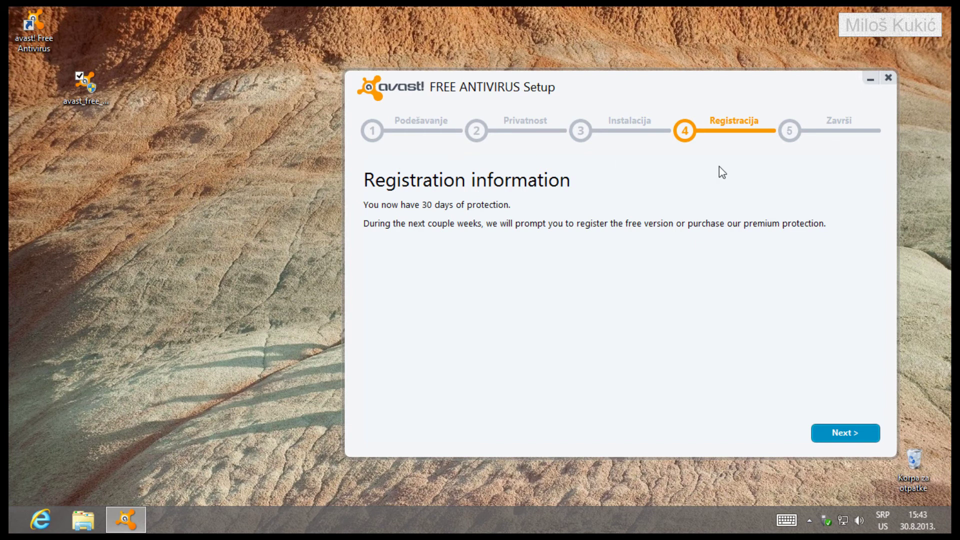
Pass the 30-day registration information page and finish the wizard with Završi
{"action": "left_click", "coordinate": [849, 435]}
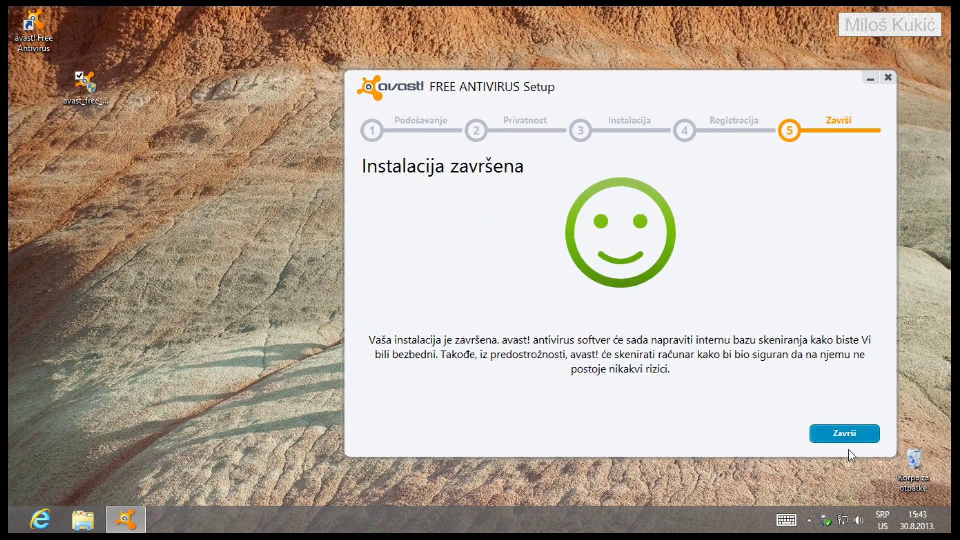
{"action": "left_click", "coordinate": [837, 442]}
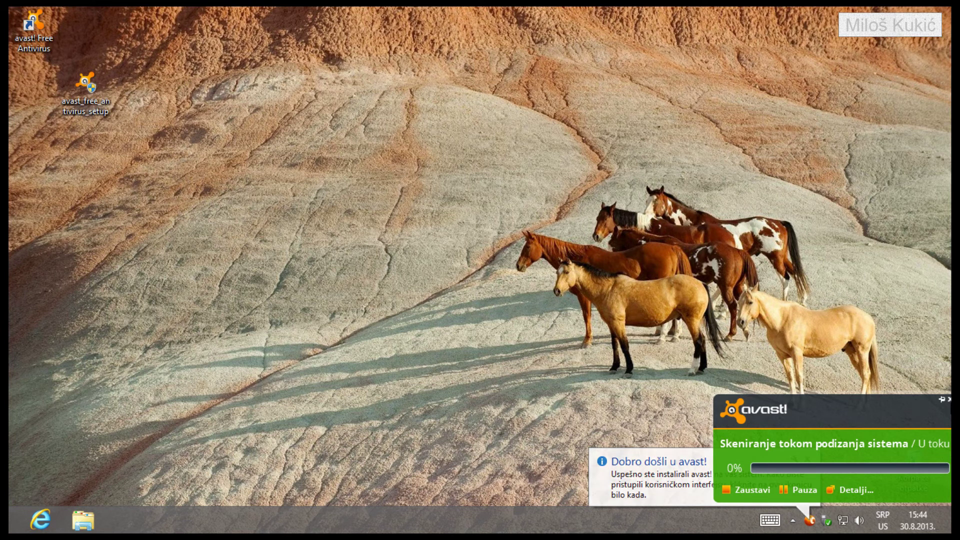
Dismiss the boot-time scan and welcome notices, then trust the publisher to run VisthAux.exe
{"action": "left_click", "coordinate": [949, 400]}
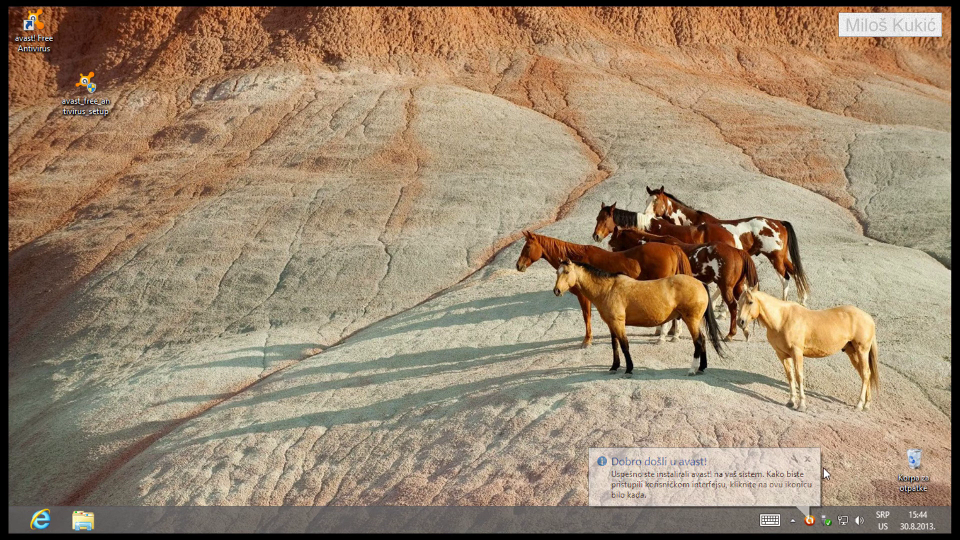
{"action": "left_click", "coordinate": [807, 459]}
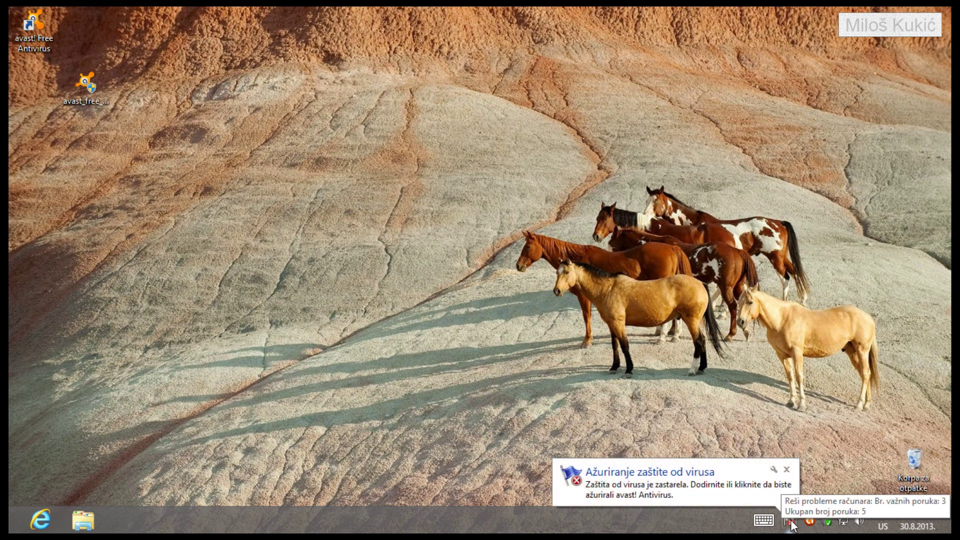
{"action": "left_click", "coordinate": [791, 523]}
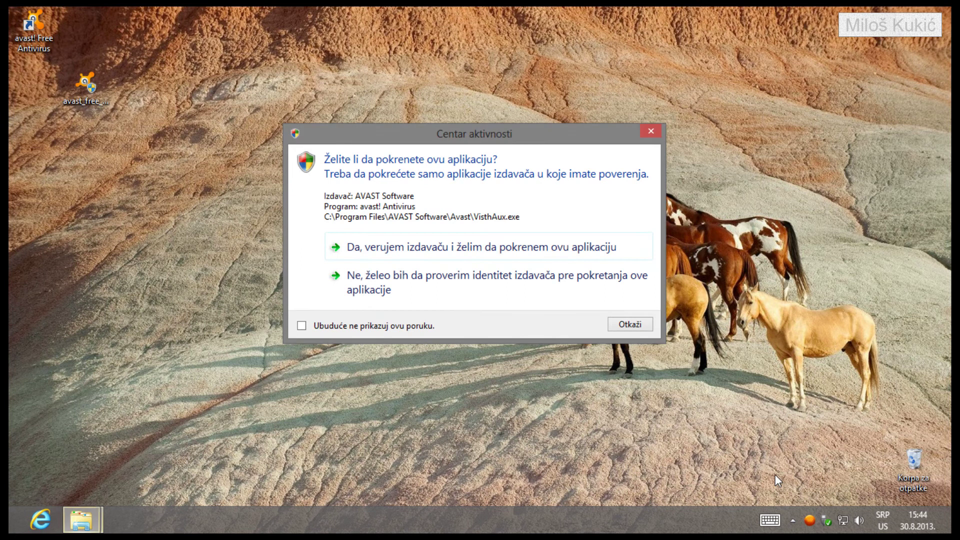
{"action": "left_click_drag", "start_coordinate": [455, 139], "coordinate": [433, 141]}
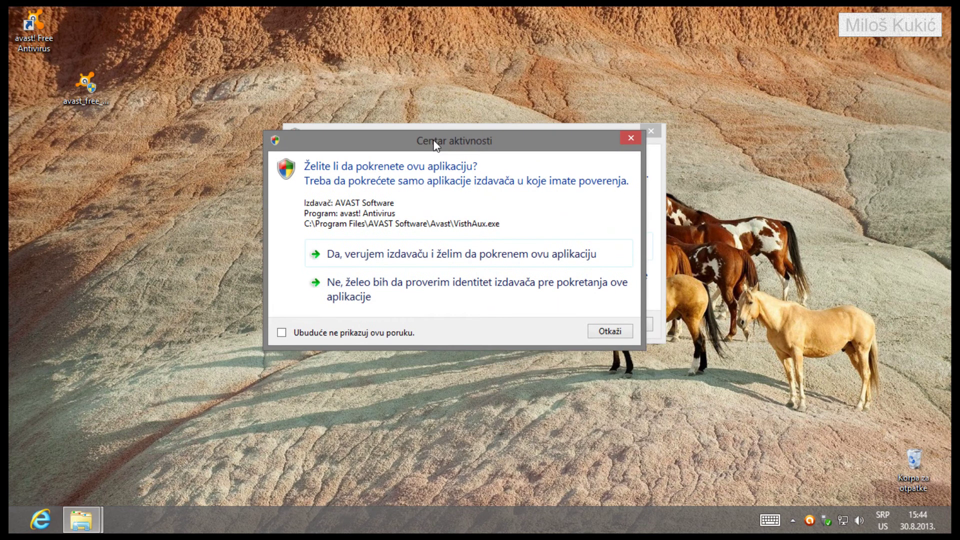
{"action": "left_click", "coordinate": [397, 260]}
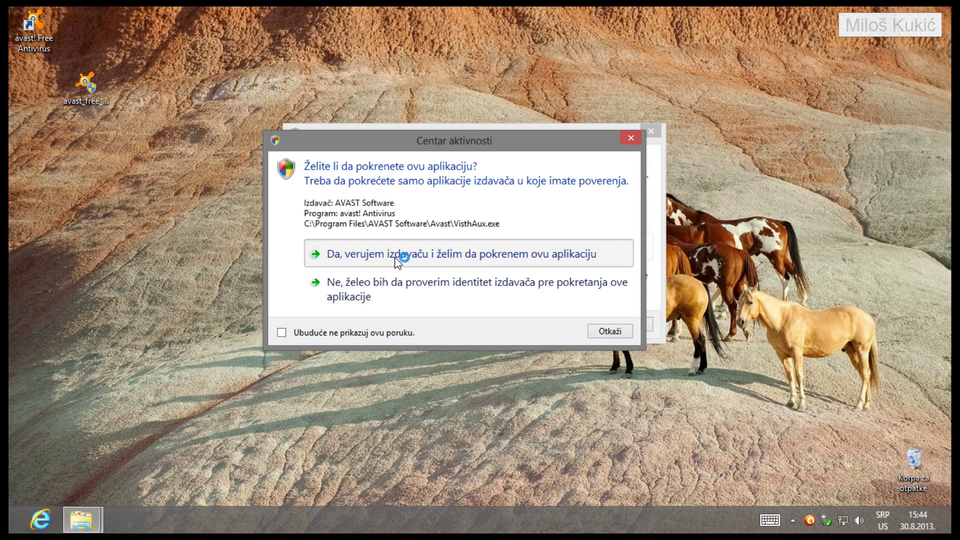
{"action": "left_click", "coordinate": [396, 258]}
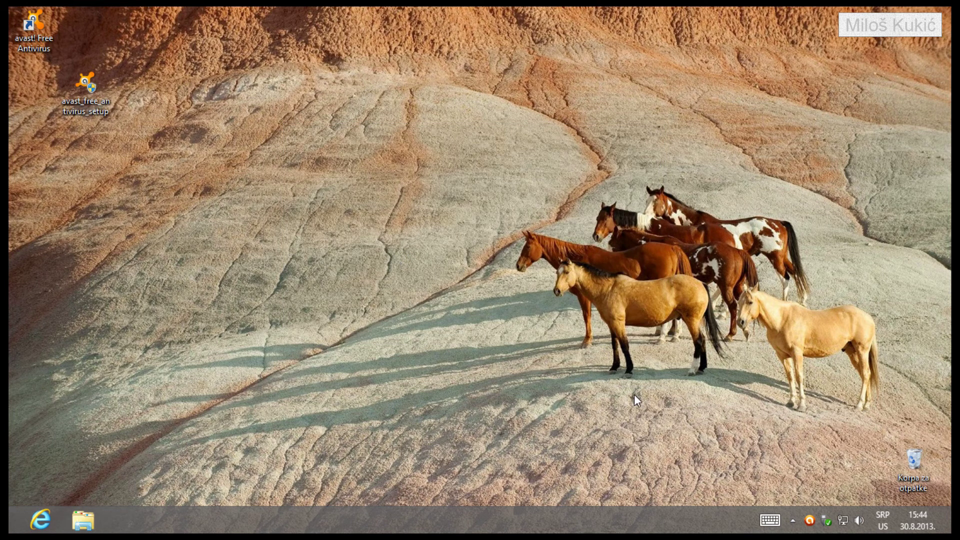
Open the avast! main window, choose REGISTRUJ SE, and pick the free registration option
{"action": "left_click", "coordinate": [809, 522]}
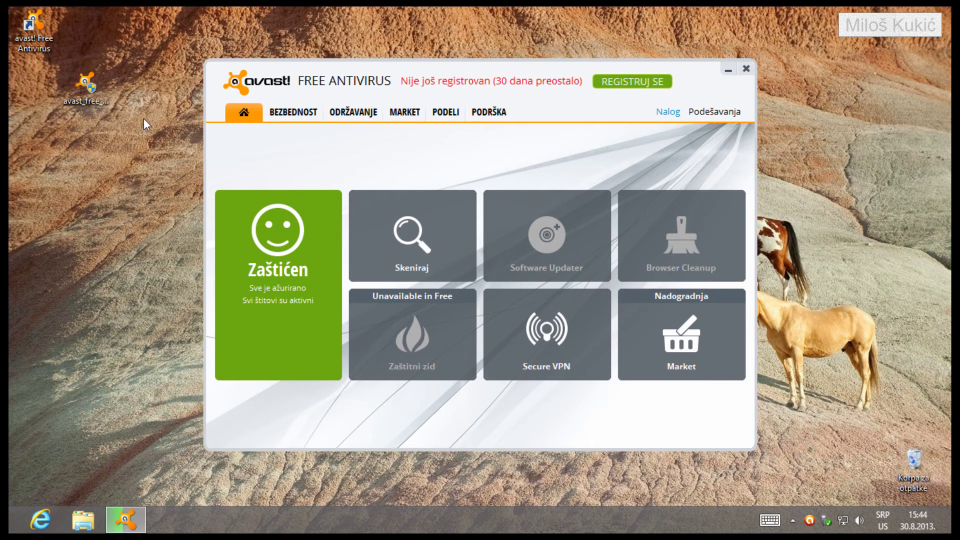
{"action": "left_click", "coordinate": [638, 84]}
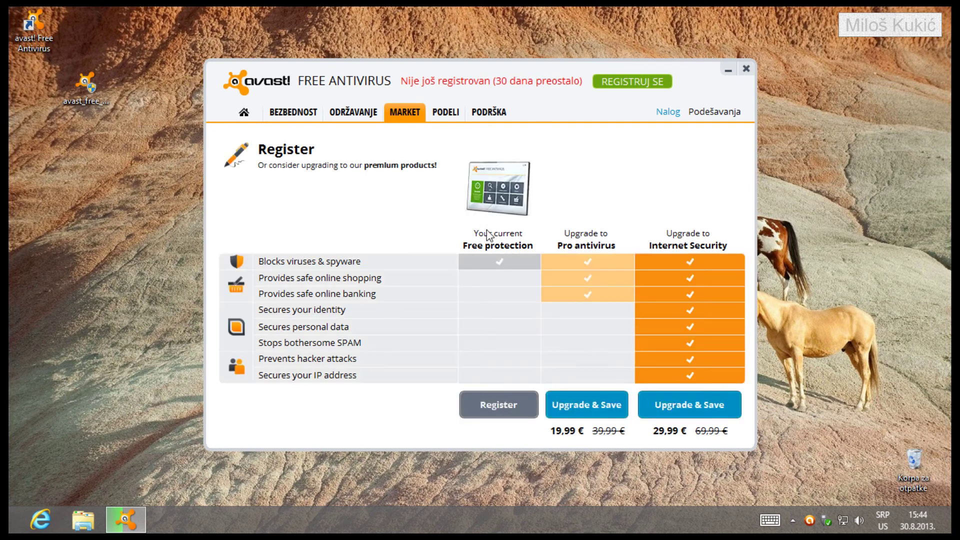
{"action": "left_click", "coordinate": [502, 419]}
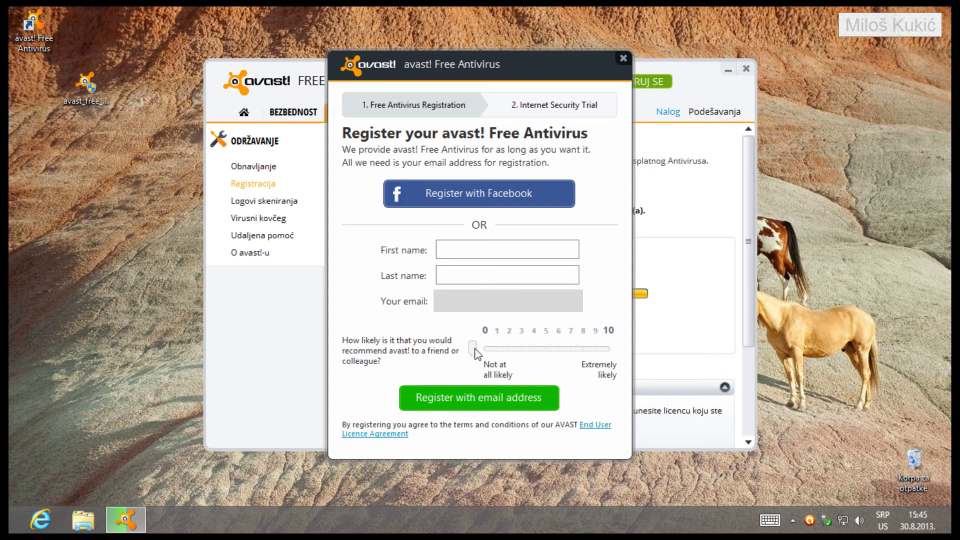
Set the recommendation score to 6, enter the user's first and last name and e-mail, and register
{"action": "left_click", "coordinate": [561, 352]}
{"action": "left_click", "coordinate": [506, 250]}
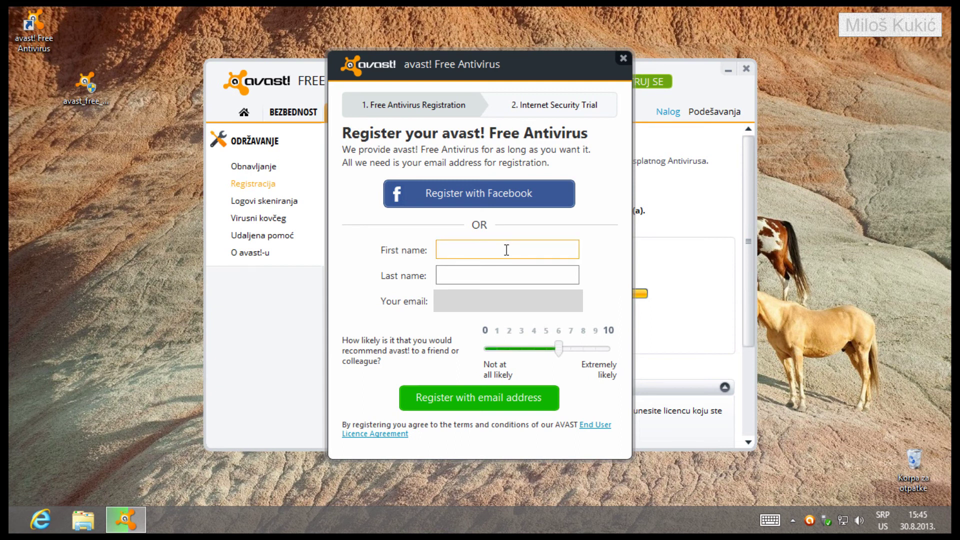
{"action": "left_click", "coordinate": [522, 277]}
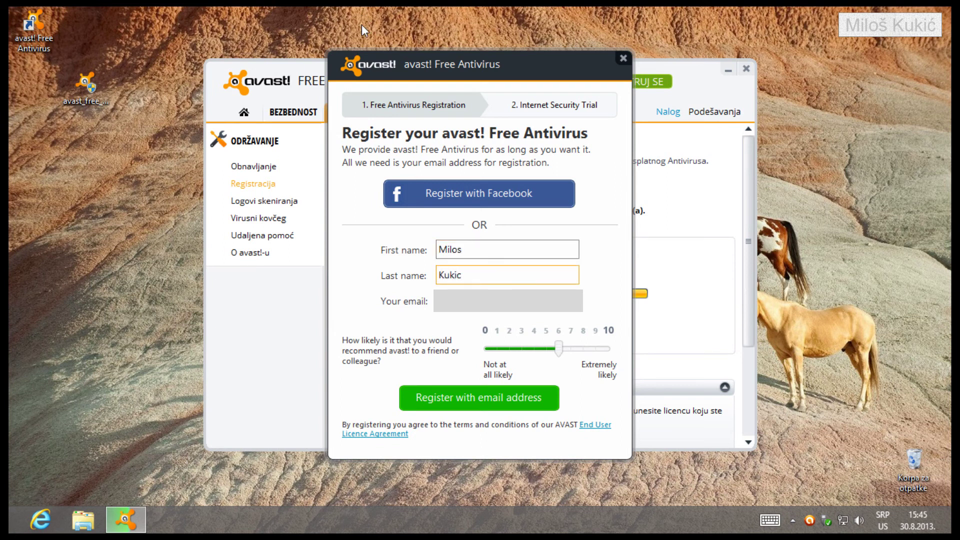
{"action": "key", "text": "Tab"}
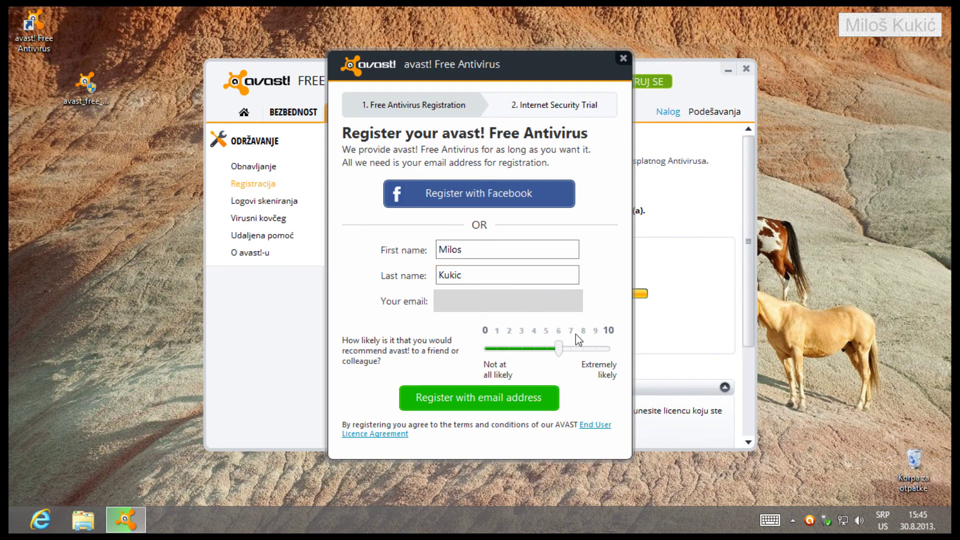
{"action": "left_click", "coordinate": [439, 401]}
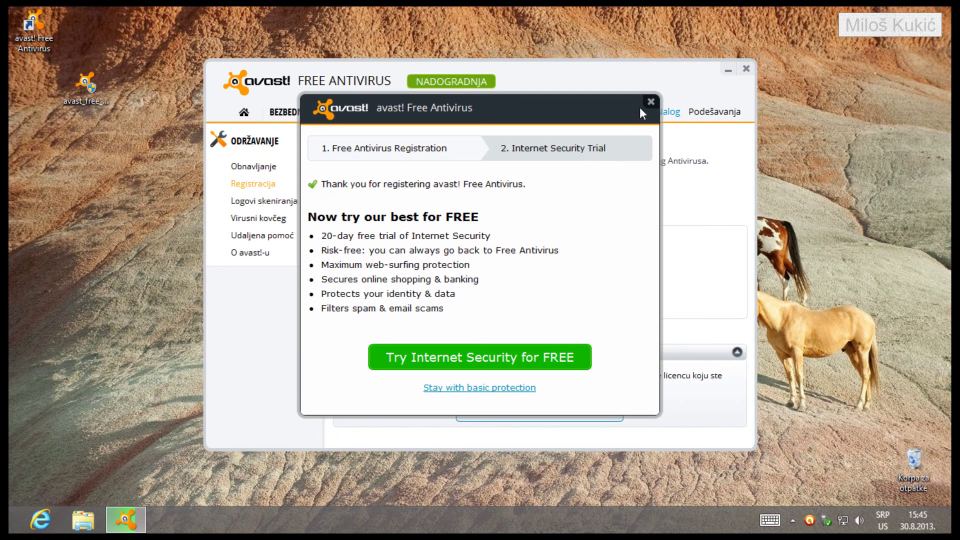
Close the Internet Security trial offer and return to the Home dashboard showing Zaštićen
{"action": "left_click", "coordinate": [651, 102]}
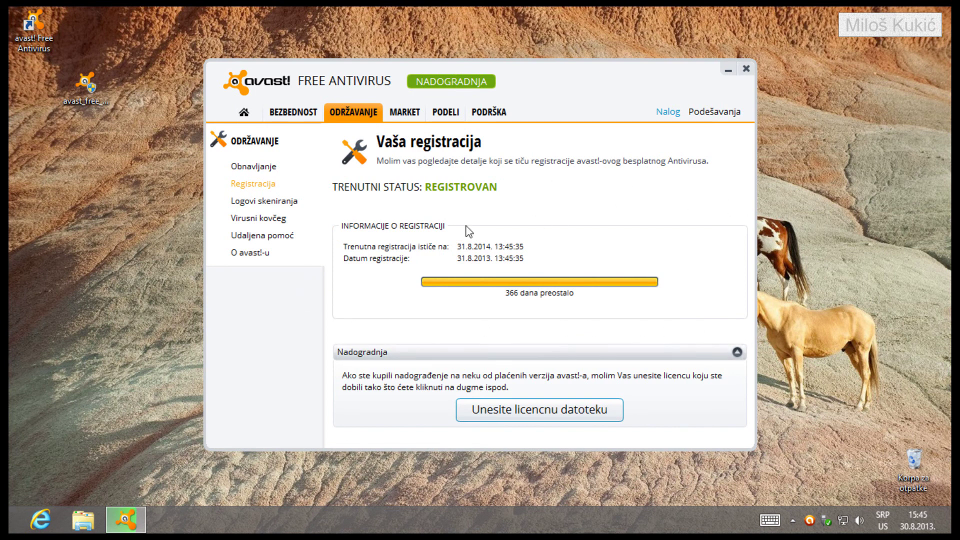
{"action": "left_click", "coordinate": [246, 116]}
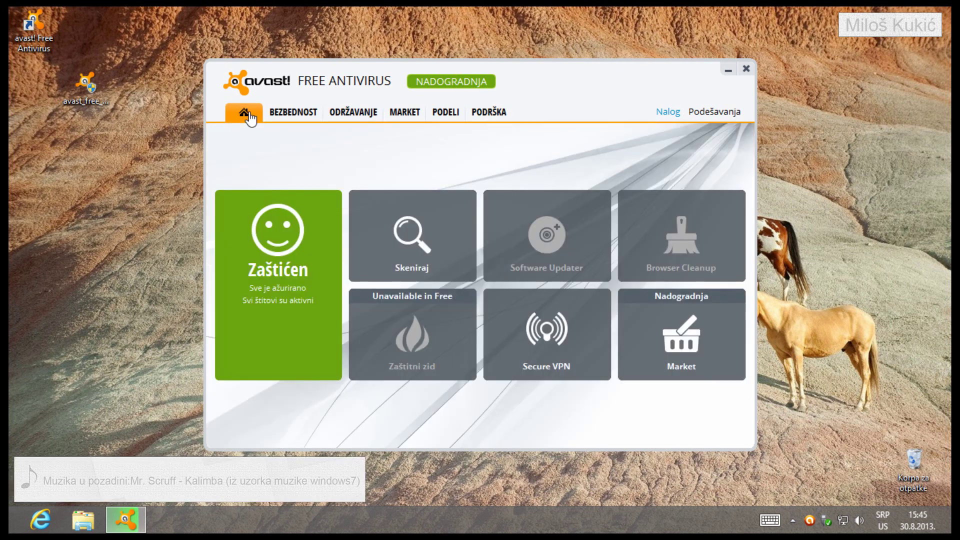